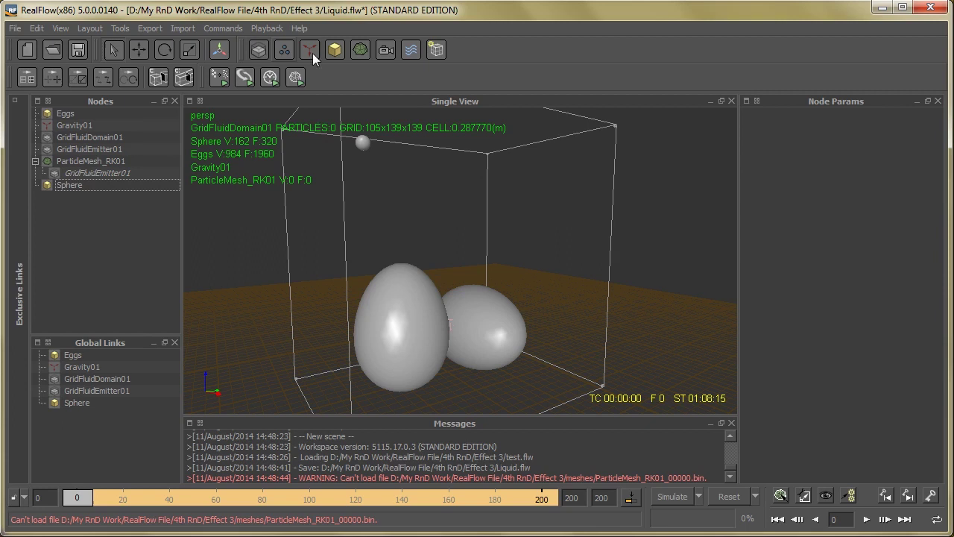
View the object import dialog and the scene's scale options, cancelling both.
click(334, 50)
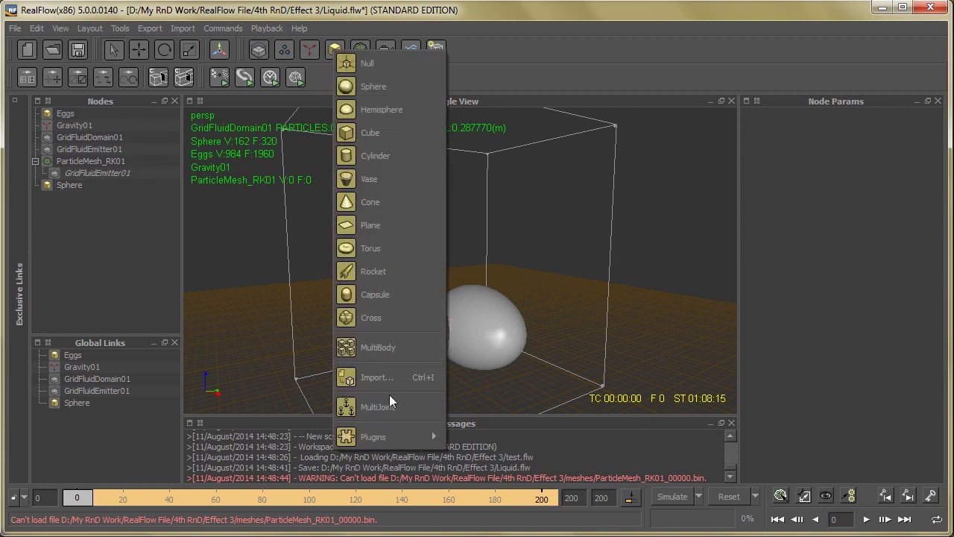
click(382, 382)
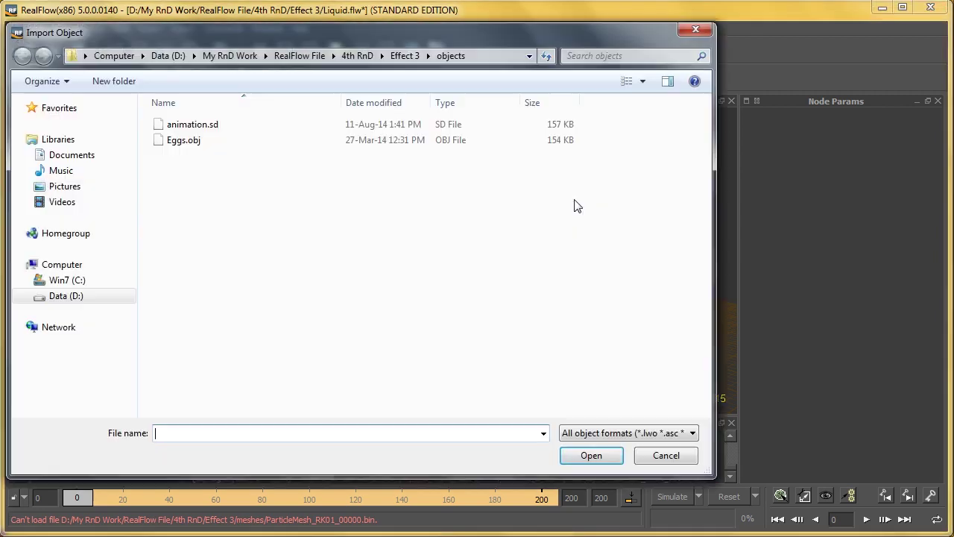
click(668, 457)
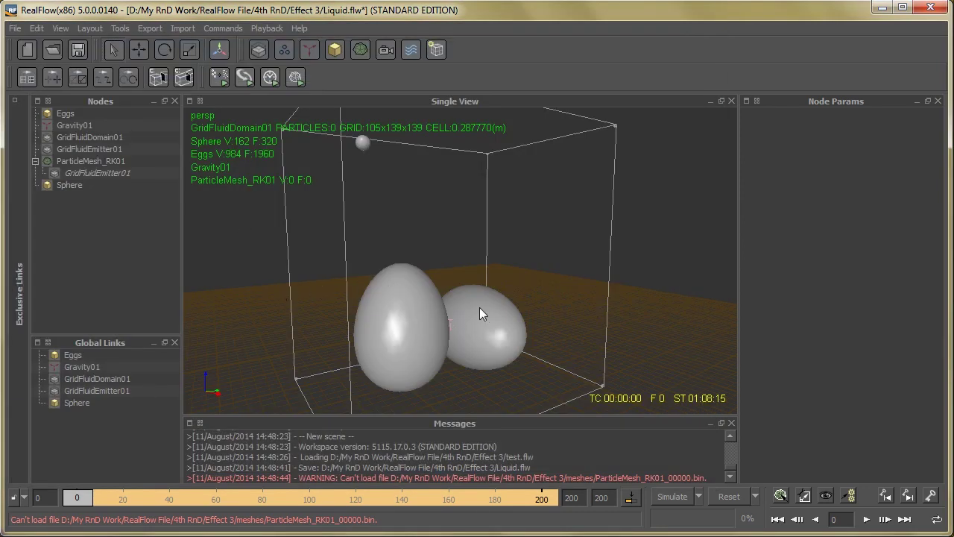
click(806, 498)
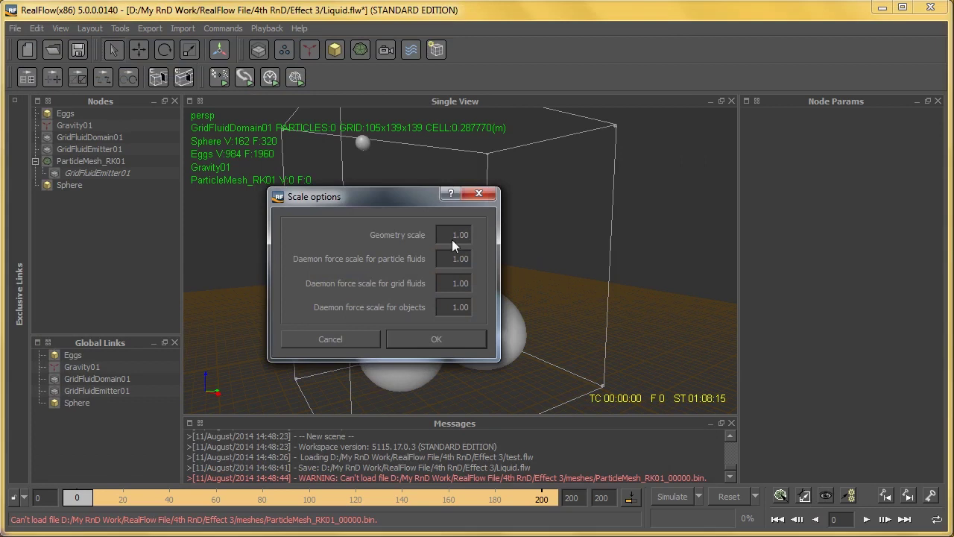
click(337, 345)
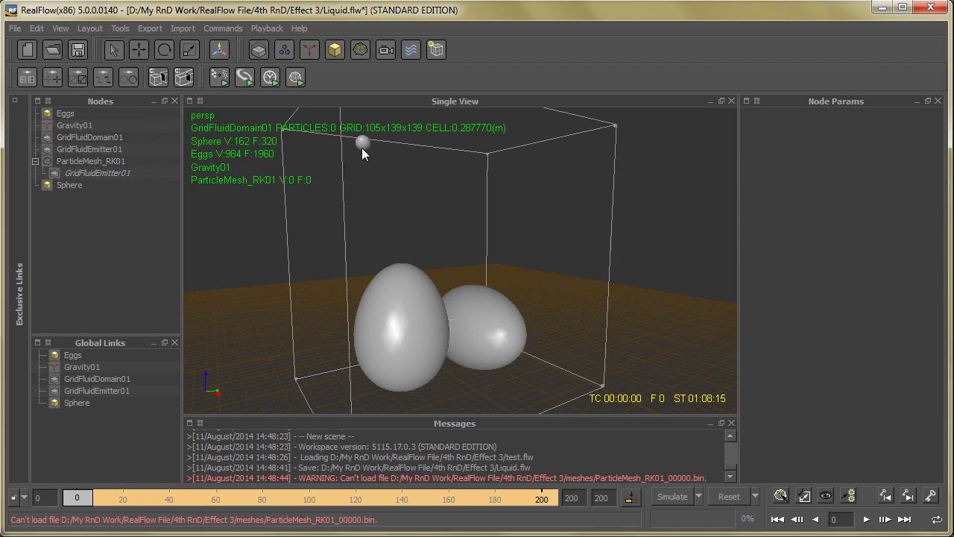
Add a sphere primitive at the origin and delete it again.
click(333, 51)
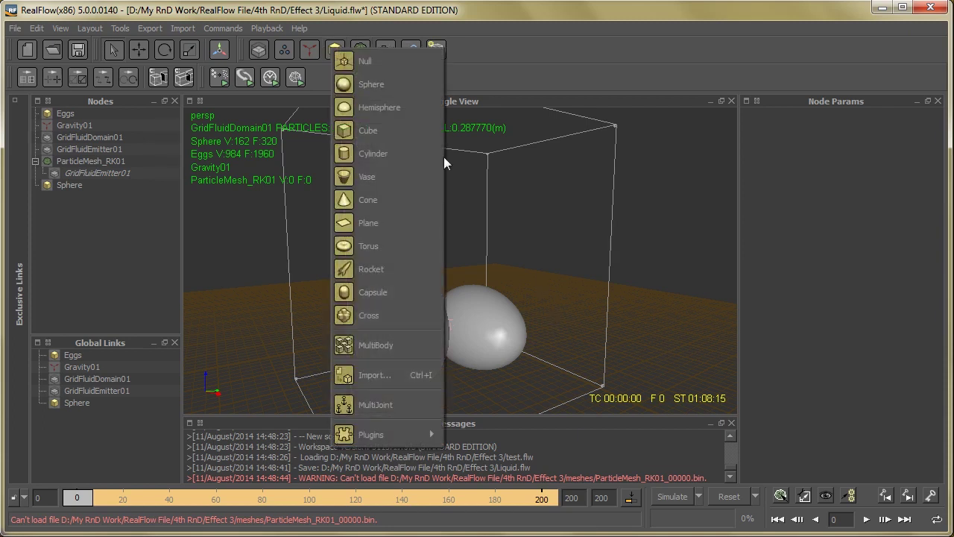
click(371, 87)
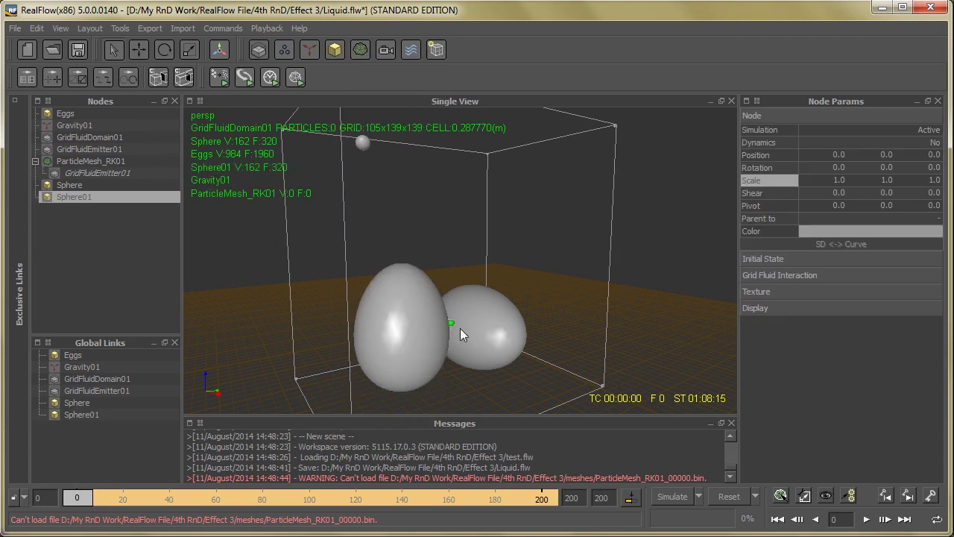
key(Delete)
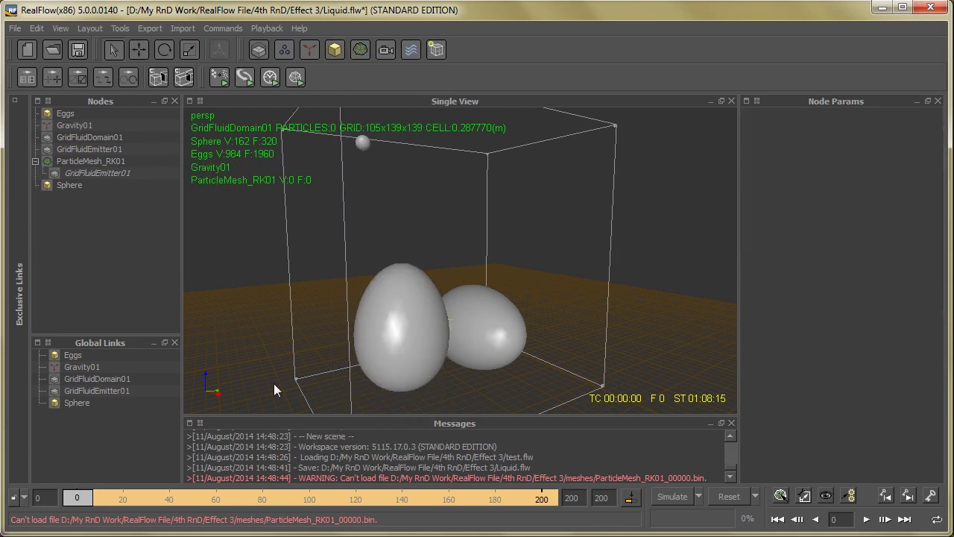
Add another sphere primitive and raise it to a Z position of about 17.7.
drag(84, 501, 64, 520)
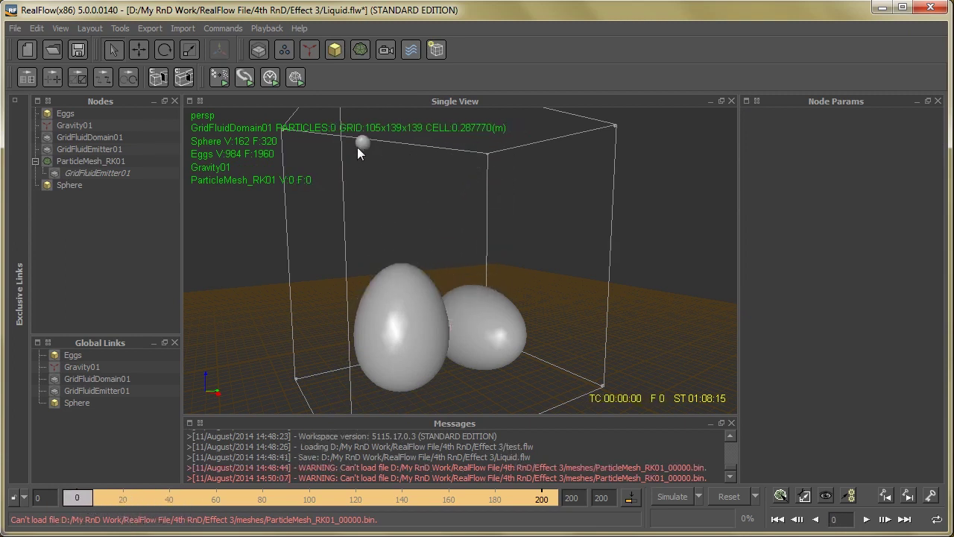
click(362, 143)
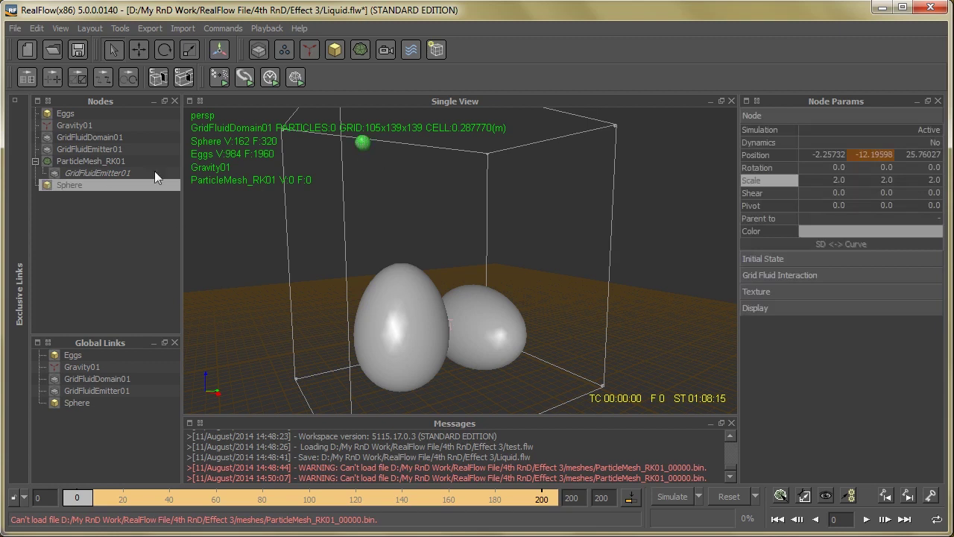
click(334, 50)
click(405, 85)
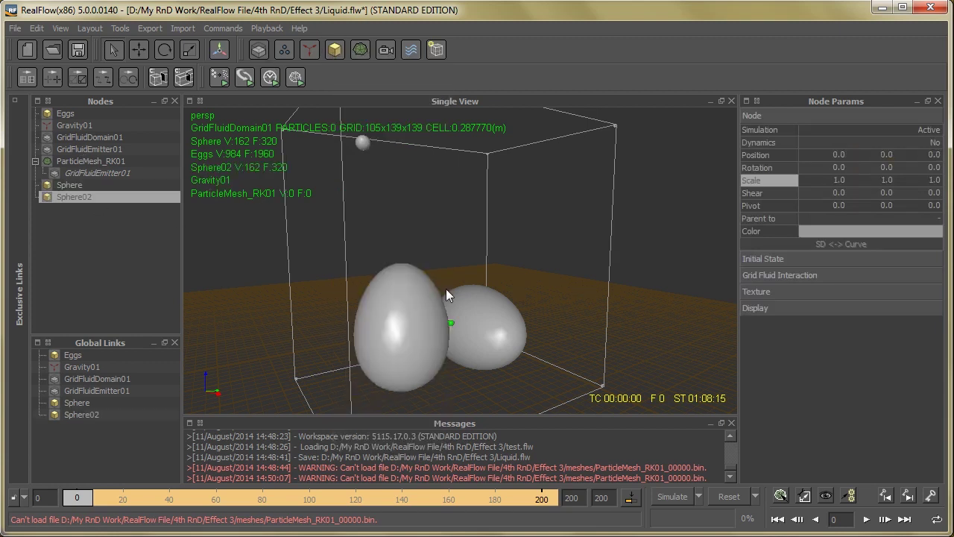
key(w)
drag(450, 270, 448, 153)
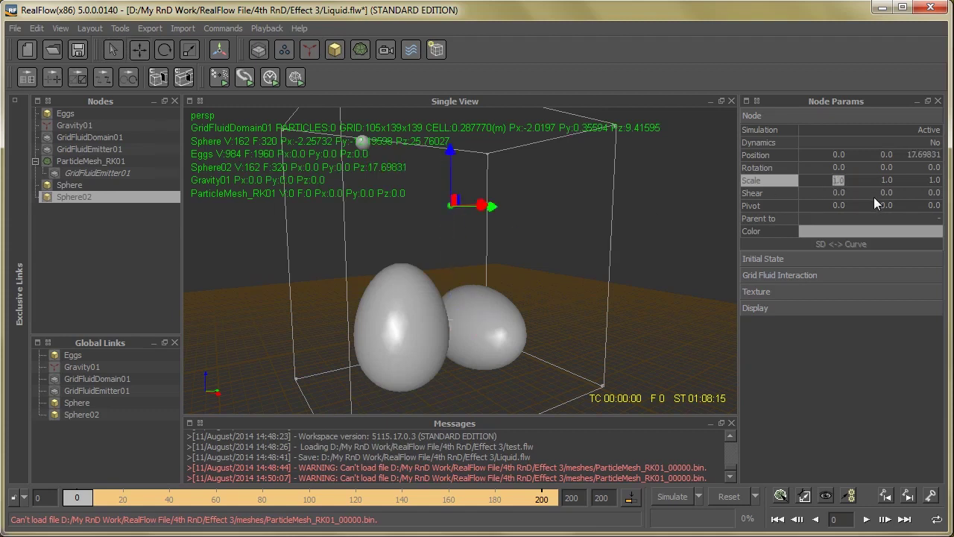
Set the new sphere's scale to 2 on all three axes.
text(2)
click(889, 181)
text(2)
click(938, 181)
text(2)
key(Return)
alt+drag(481, 277, 395, 306)
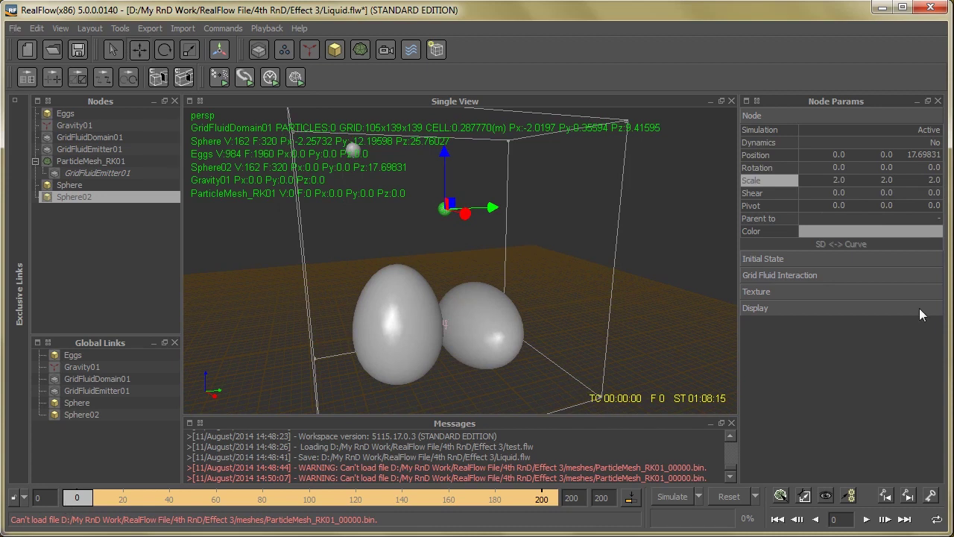
Add a key at frame 0 for the new sphere's Y position.
click(782, 156)
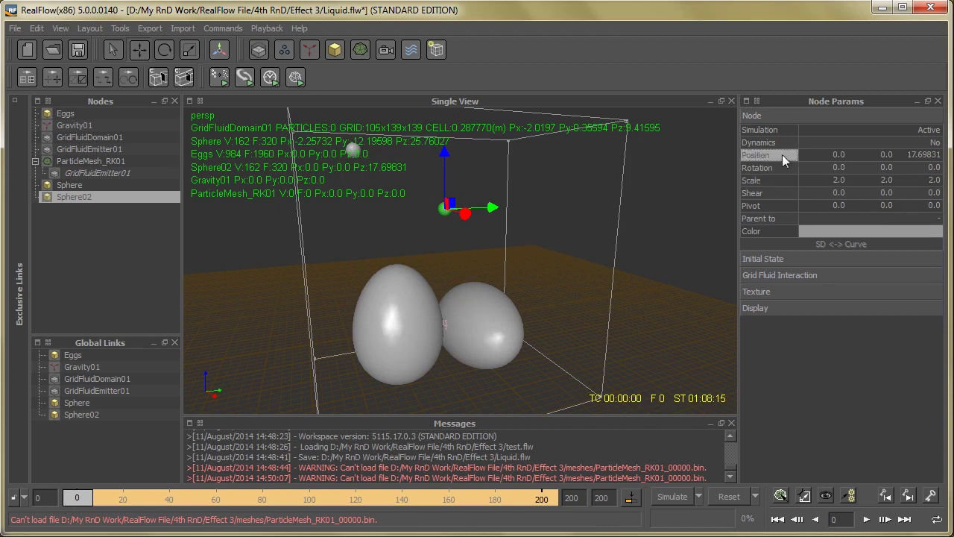
right_click(884, 156)
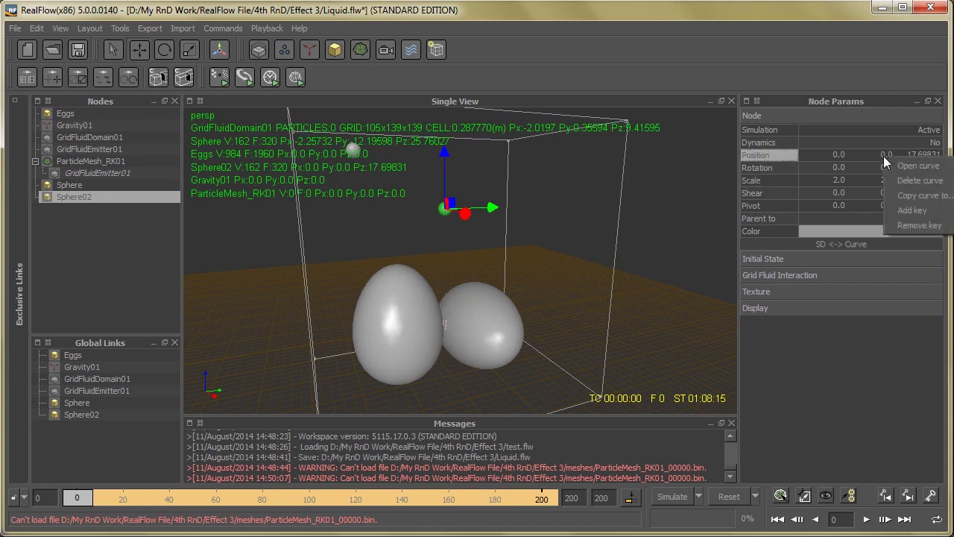
click(910, 208)
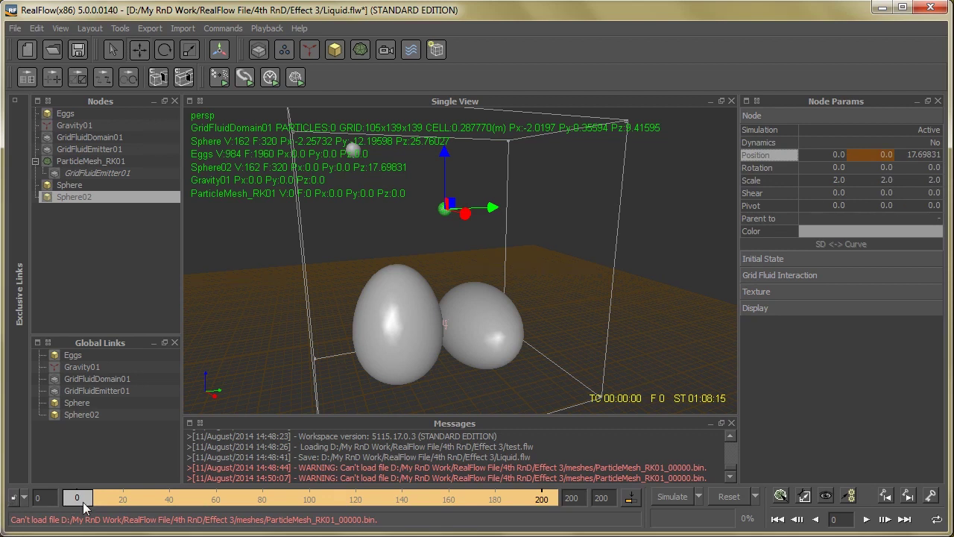
At frame 30, move the new sphere along Y to about 15.9 and key its Y position.
drag(83, 507, 149, 507)
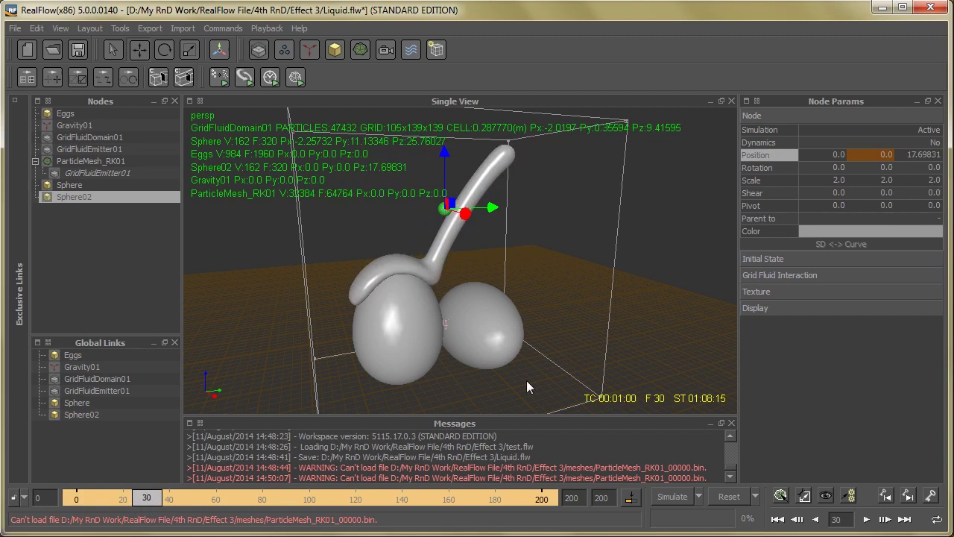
drag(495, 215, 584, 209)
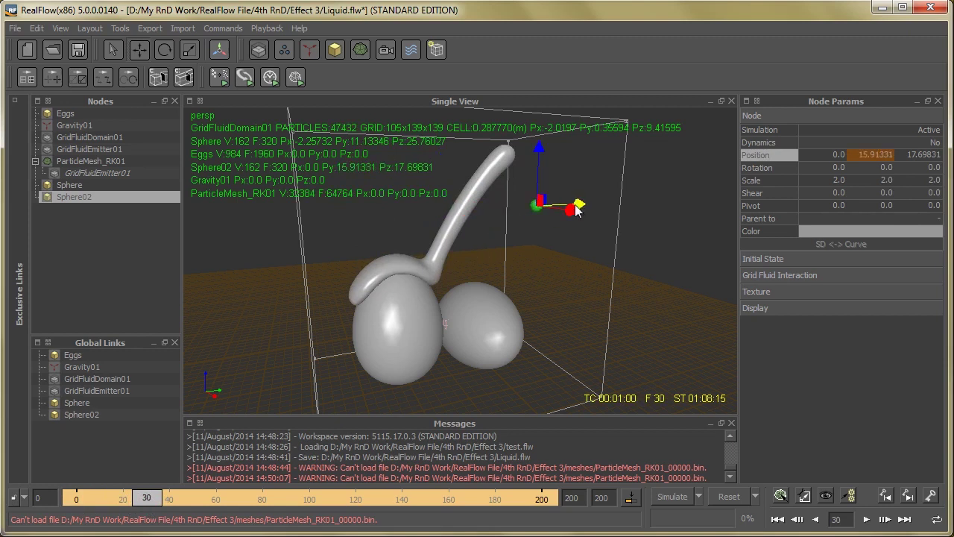
right_click(871, 153)
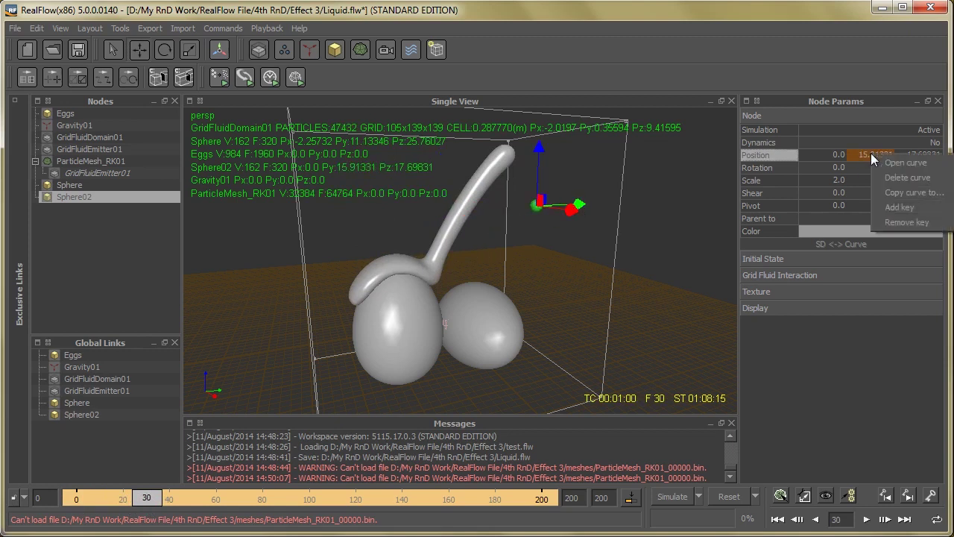
click(895, 210)
At frame 60, move the new sphere along Y to about -3.5 and key its Y position.
drag(149, 498, 215, 507)
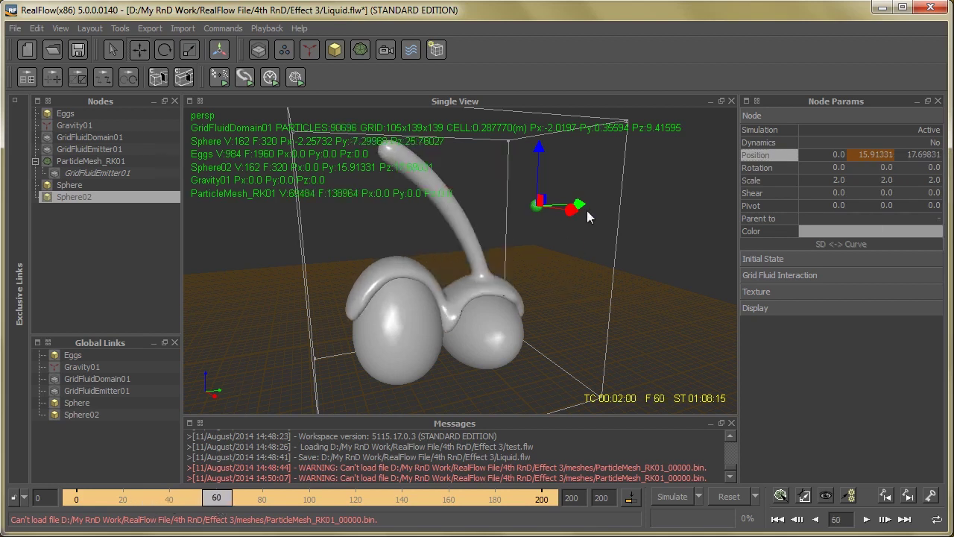
drag(581, 206, 480, 209)
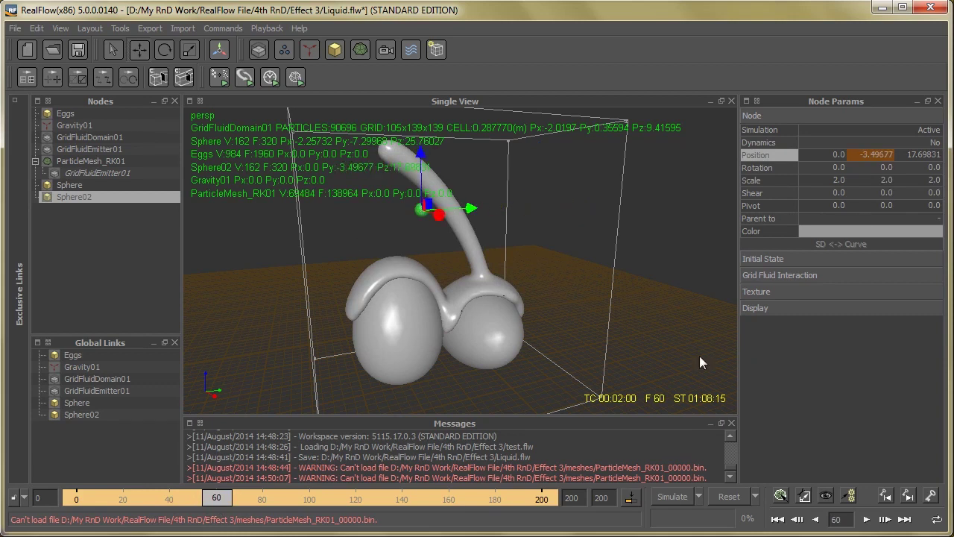
right_click(872, 157)
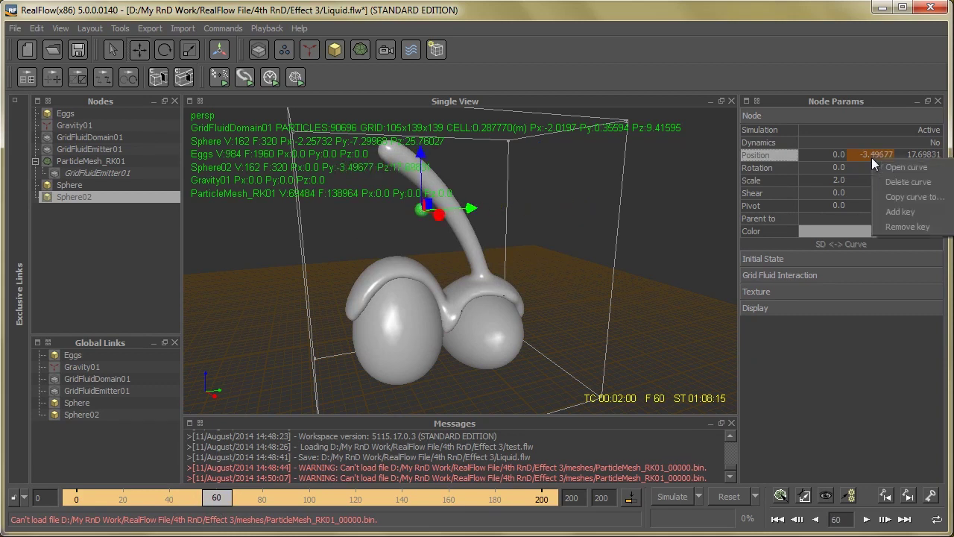
click(920, 215)
Return to frame 0 and delete the animated second sphere.
drag(73, 499, 33, 519)
key(Delete)
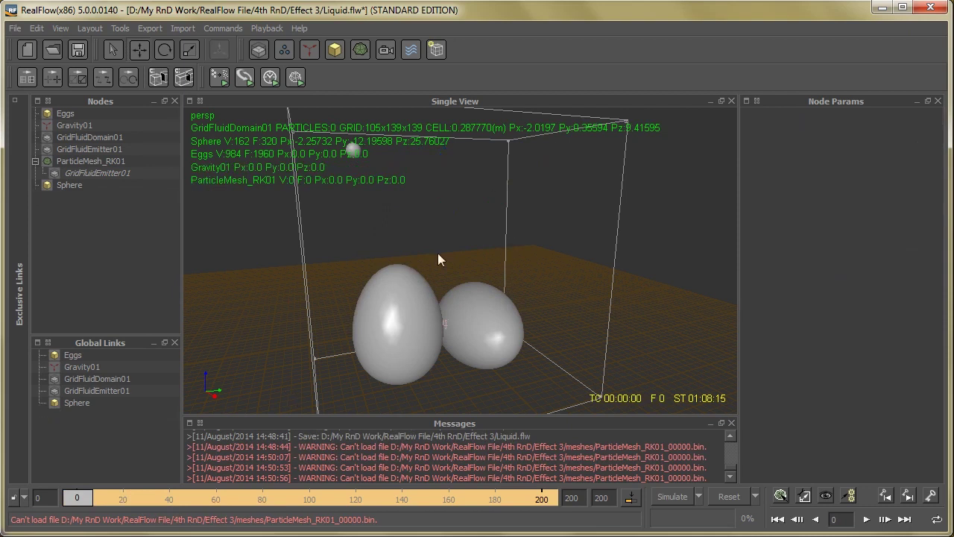
alt+drag(378, 291, 381, 257)
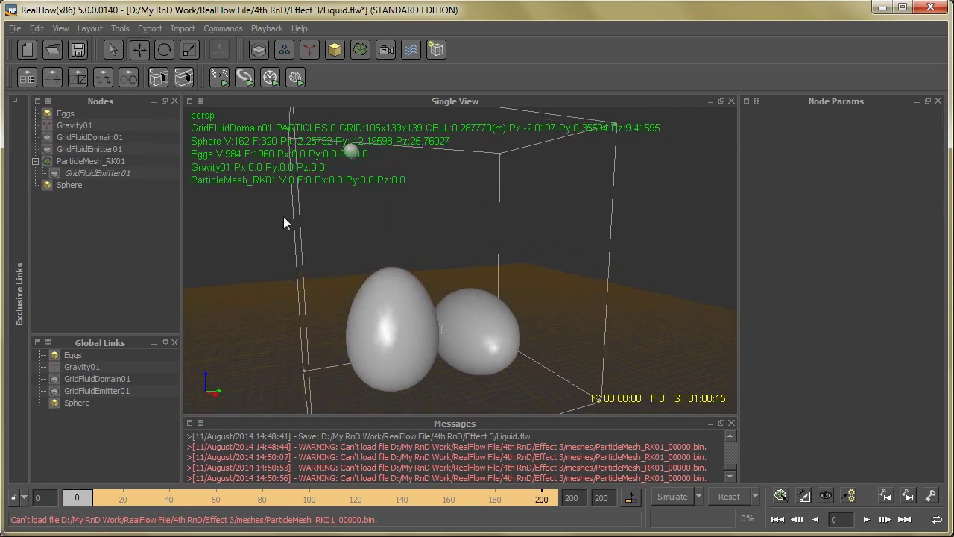
Add a grid fluid emitter that uses Sphere as its emitting object.
click(262, 56)
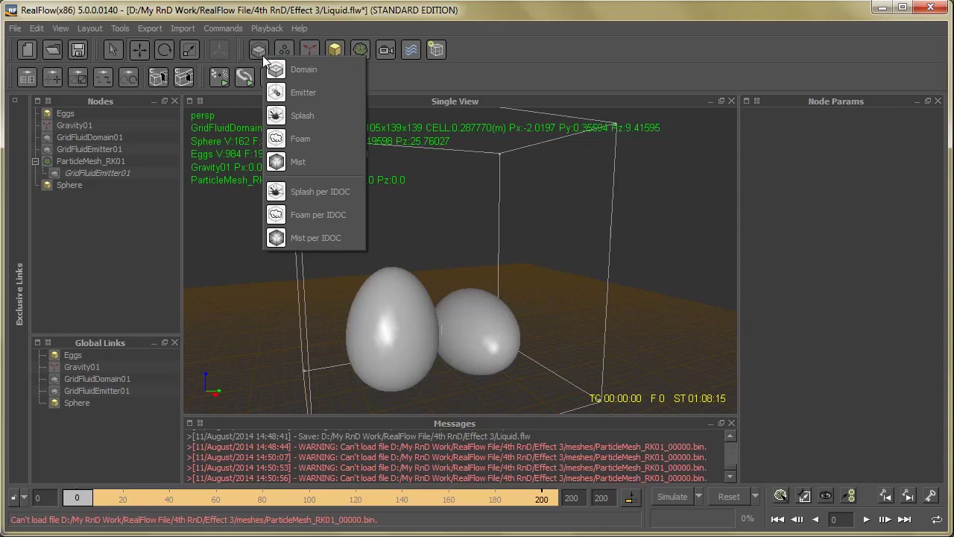
click(298, 92)
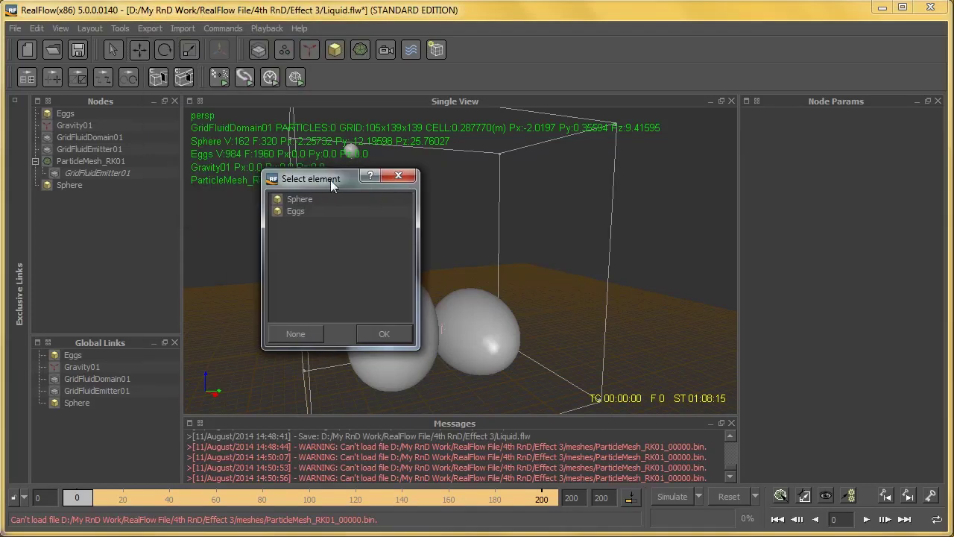
drag(321, 181, 417, 203)
click(403, 221)
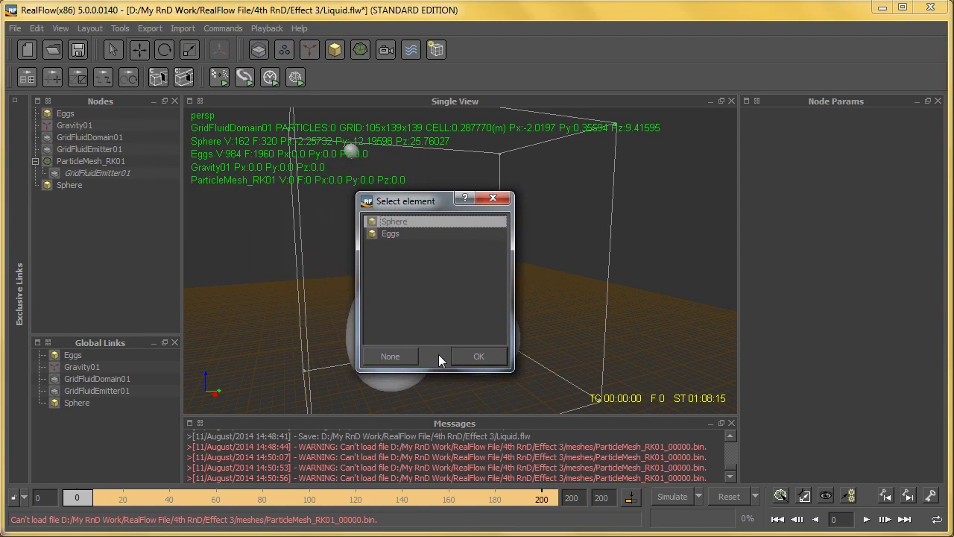
click(477, 358)
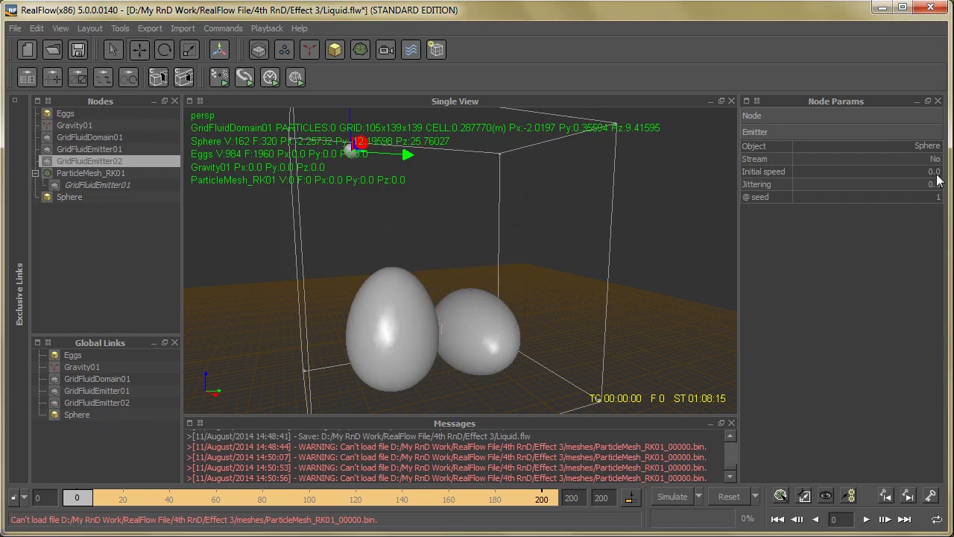
Delete the newly added second grid fluid emitter.
click(102, 161)
key(Delete)
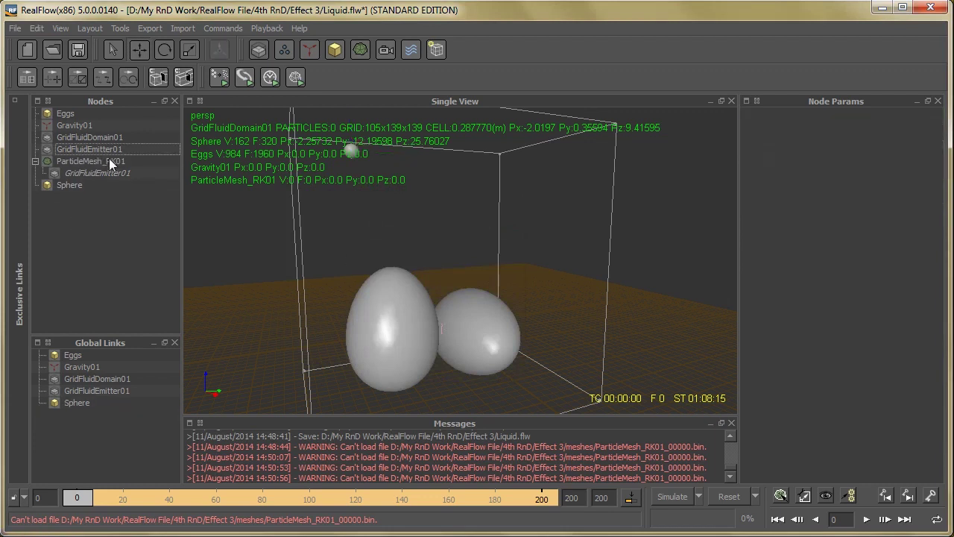
Review the parameters of the original grid fluid emitter, the fluid domain and the gravity daemon.
click(112, 151)
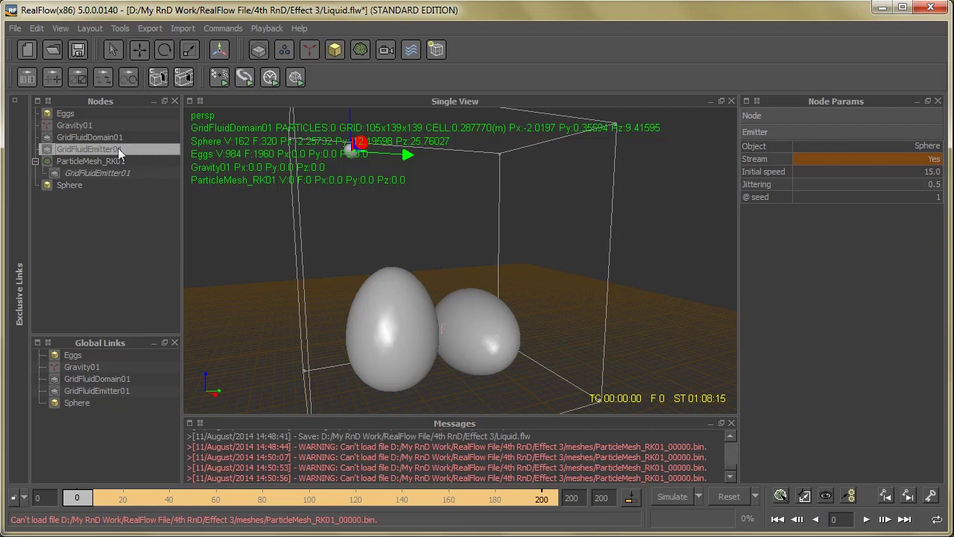
click(89, 137)
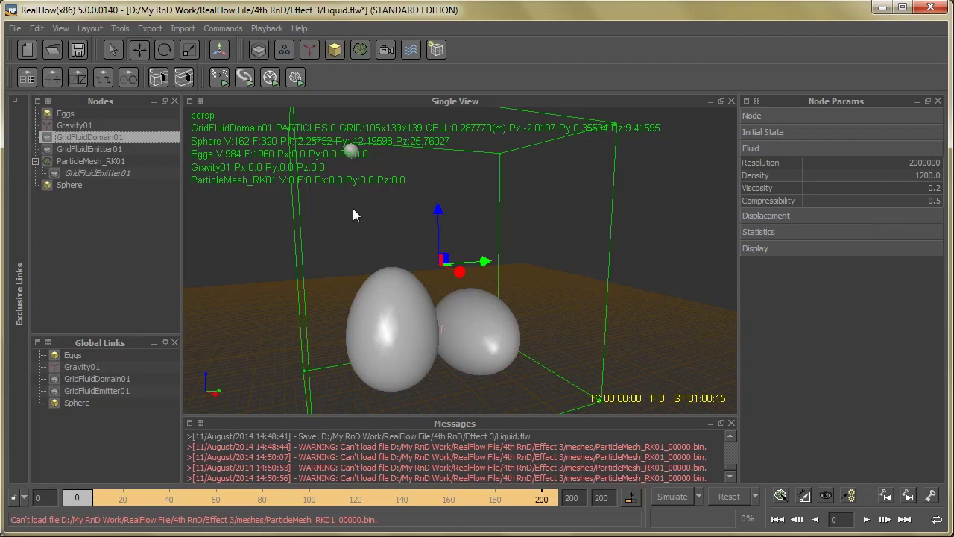
click(307, 51)
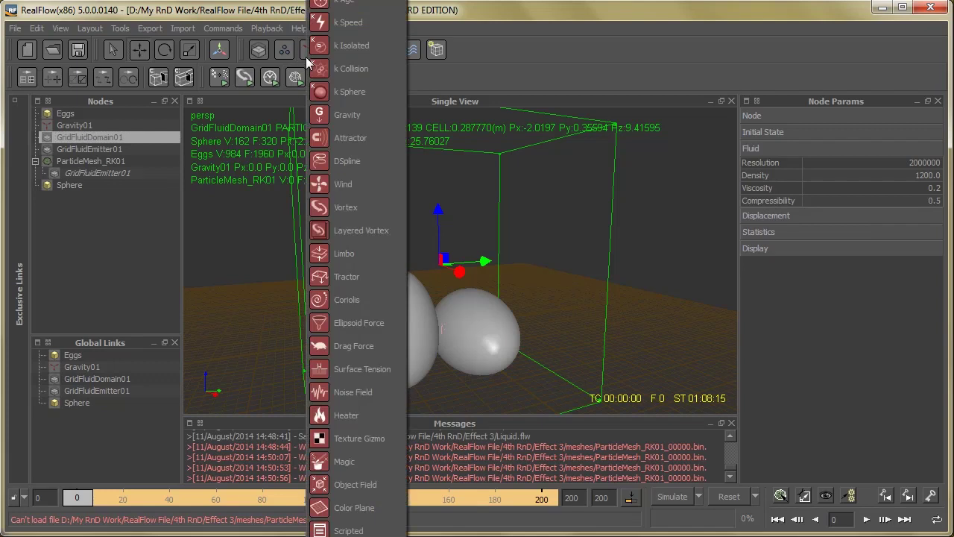
click(344, 115)
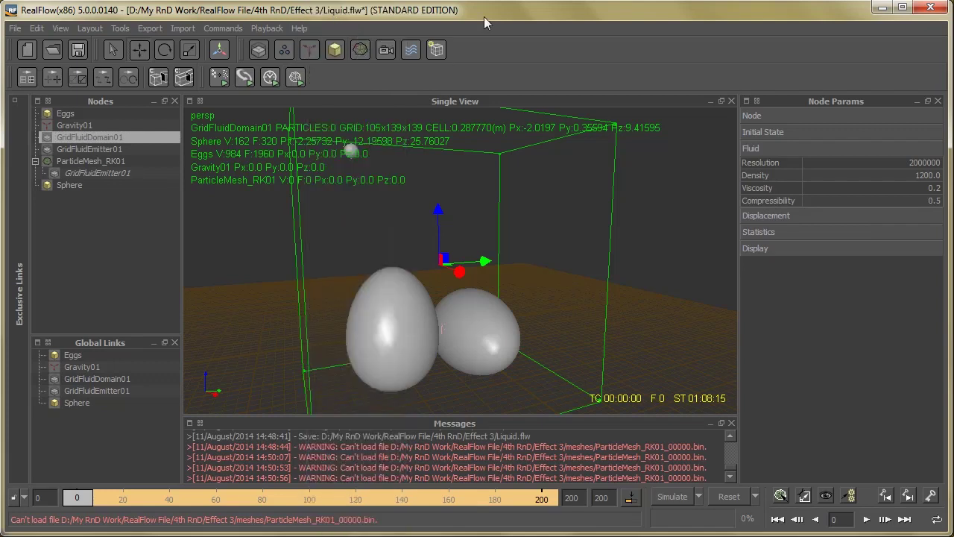
click(88, 125)
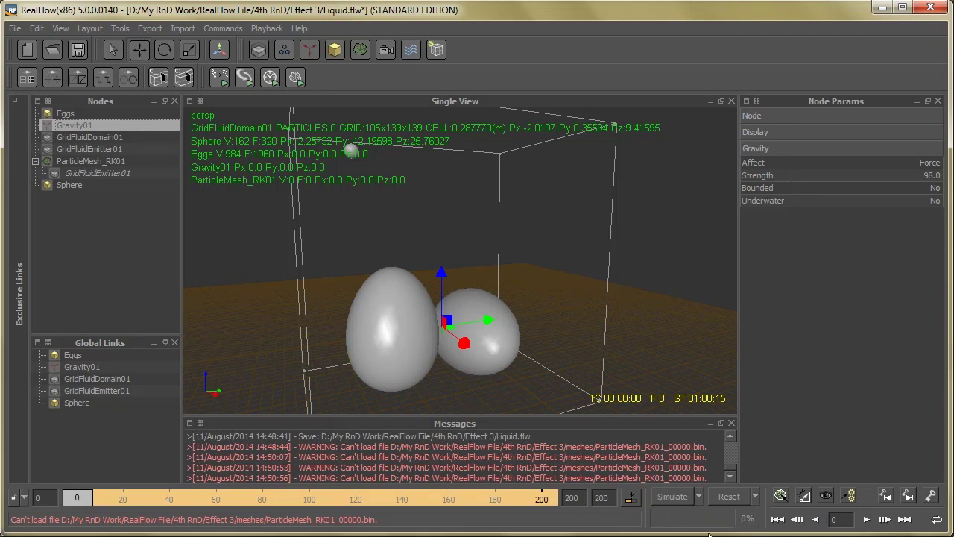
Start the fluid simulation, overwriting the stored information from frame 1 on, and return to frame 0.
click(672, 499)
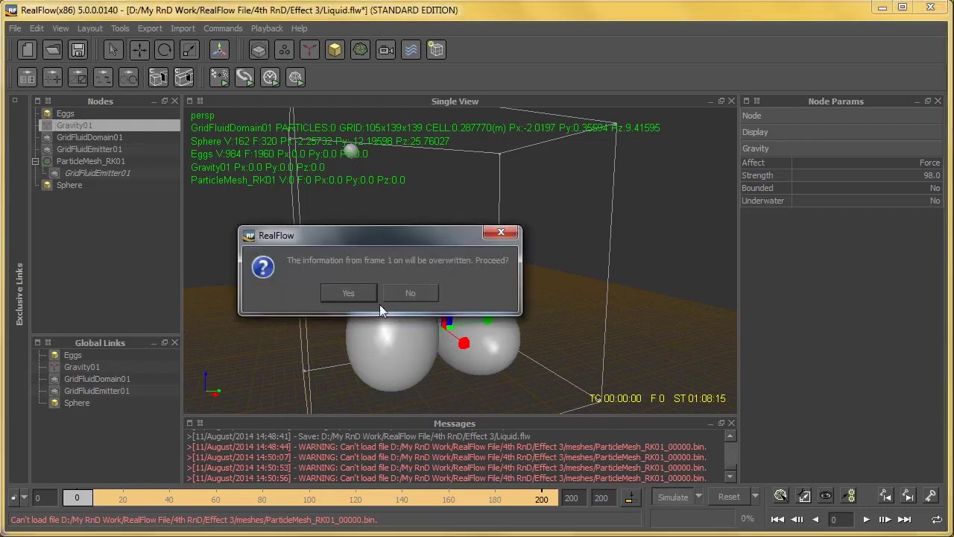
click(357, 295)
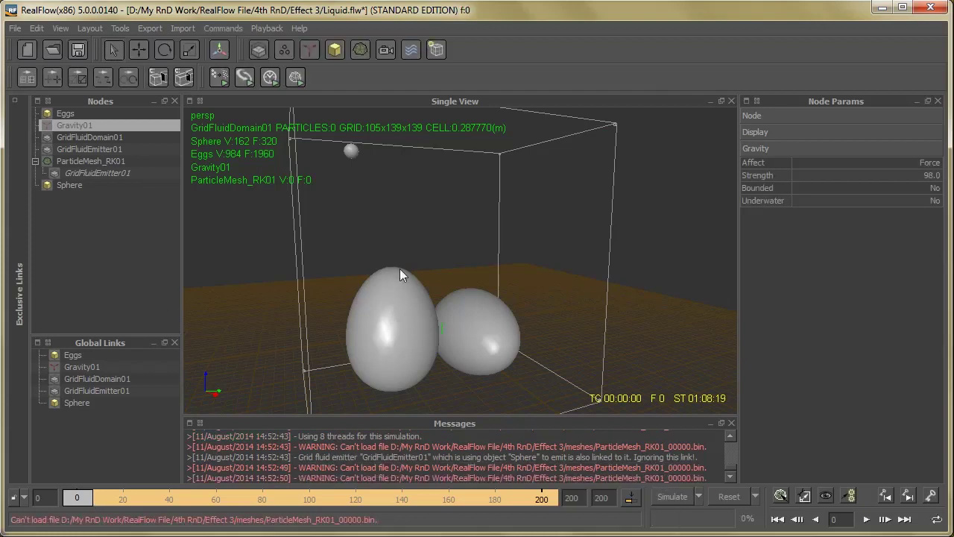
drag(84, 498, 60, 510)
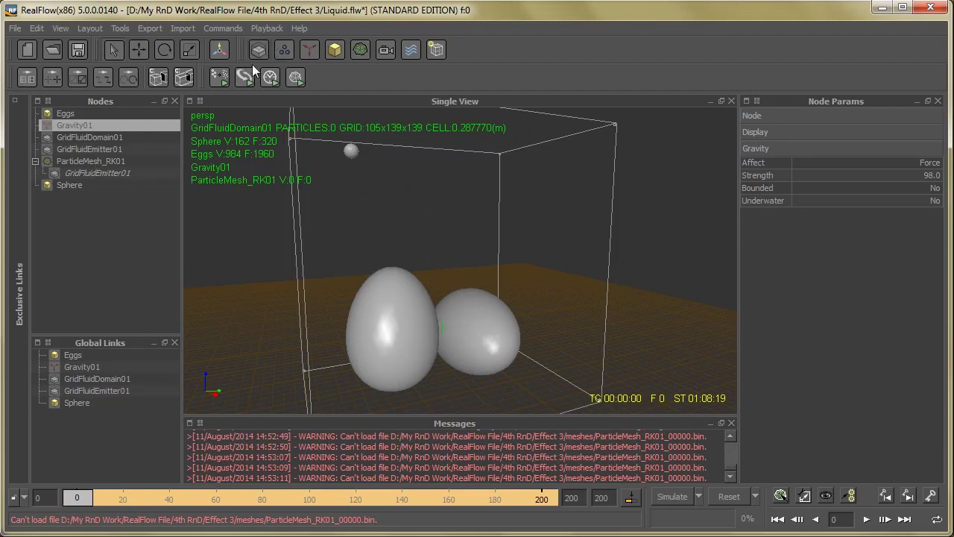
Add a second RenderKit particle mesh with GridFluidEmitter01 inserted as its emitter, and delete this new mesh.
click(358, 51)
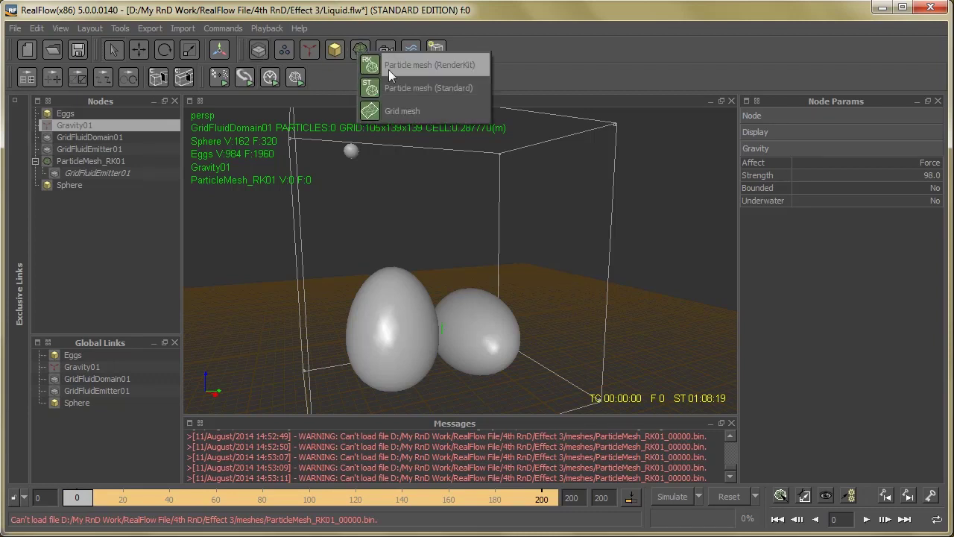
click(388, 66)
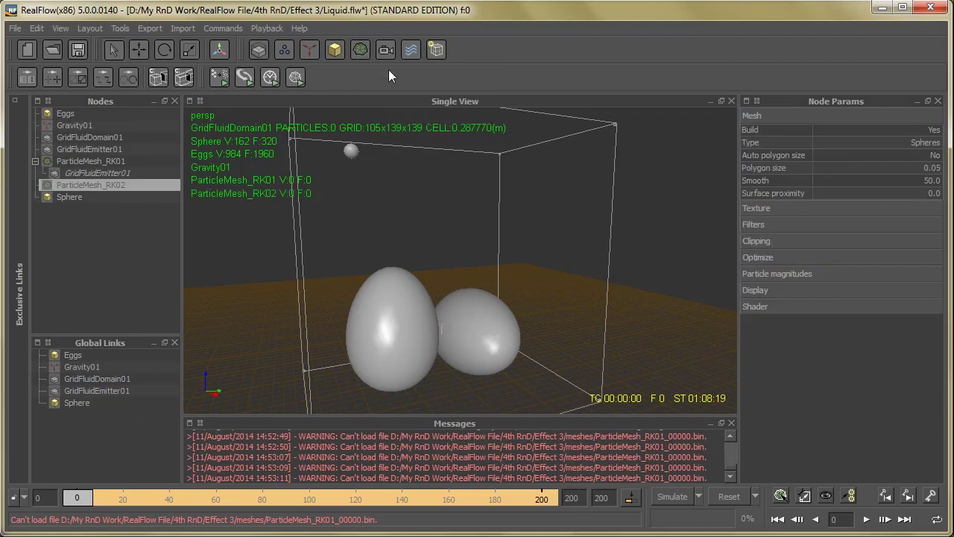
right_click(105, 186)
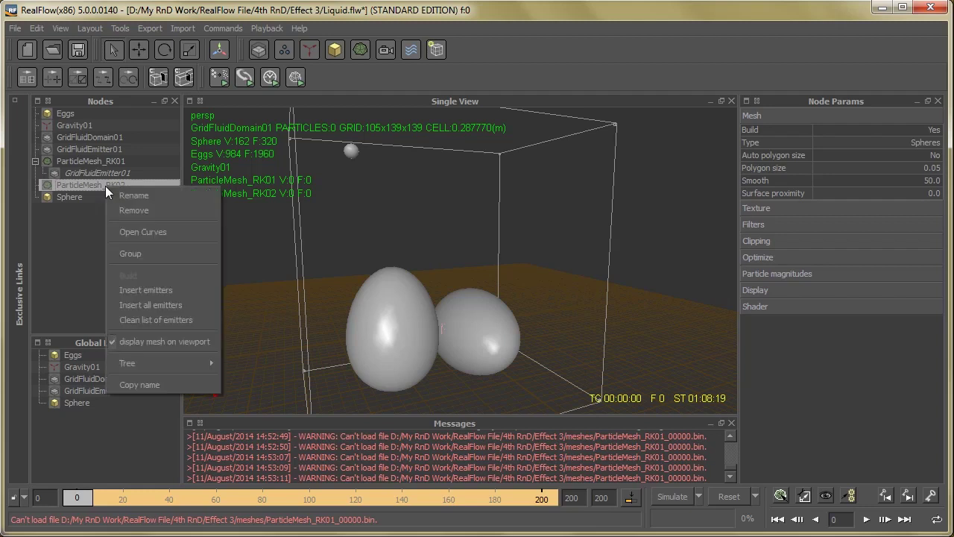
click(146, 290)
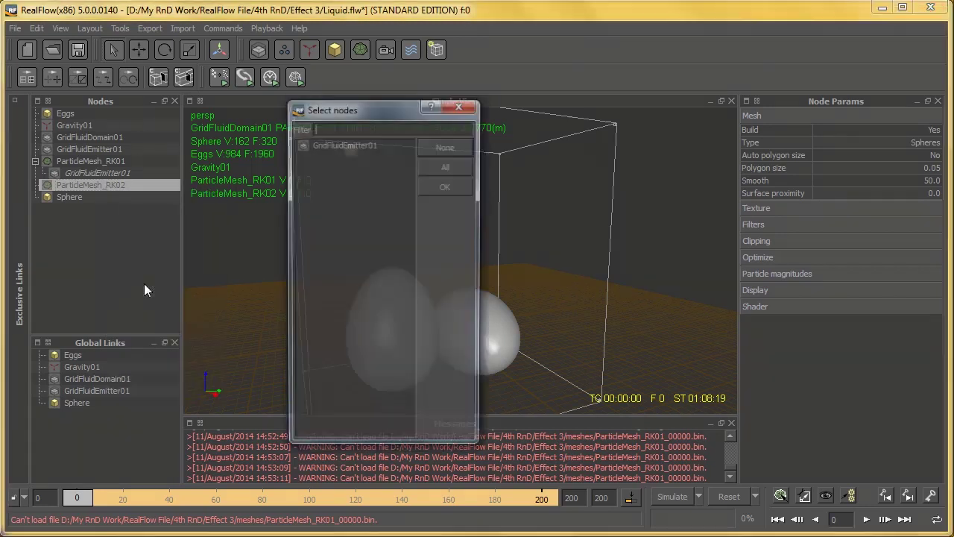
click(343, 146)
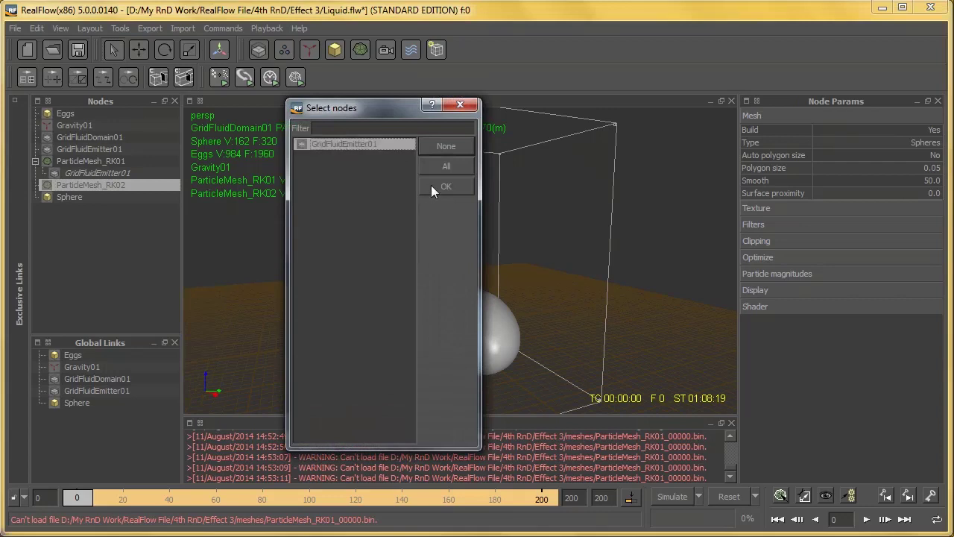
click(440, 185)
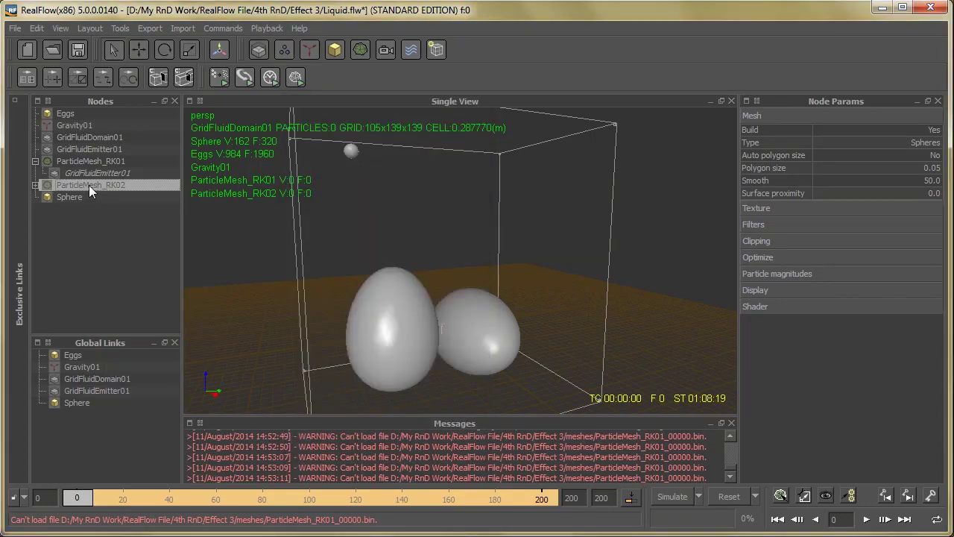
key(Delete)
Review the mesh parameters of ParticleMesh_RK01 and the field parameters of its linked grid fluid emitter, and clear the selection.
click(85, 161)
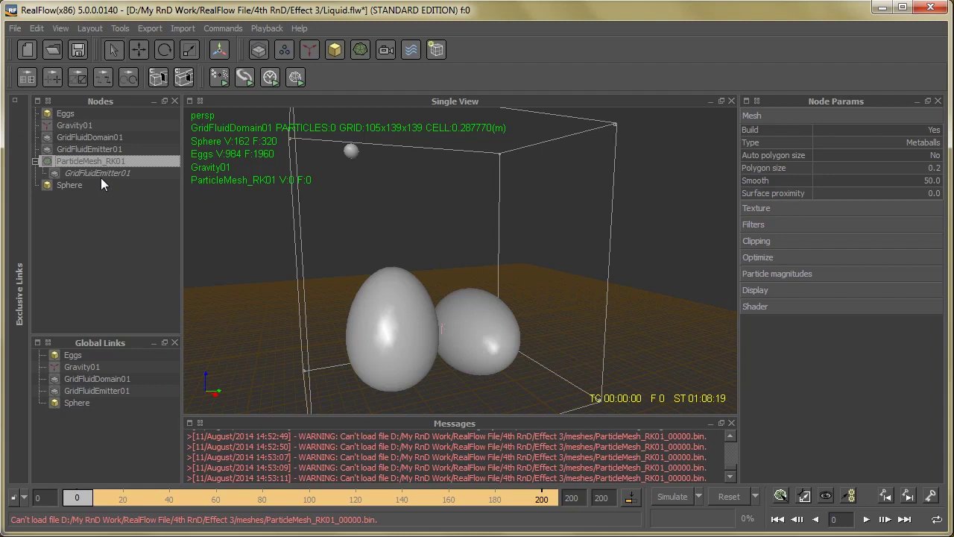
click(102, 177)
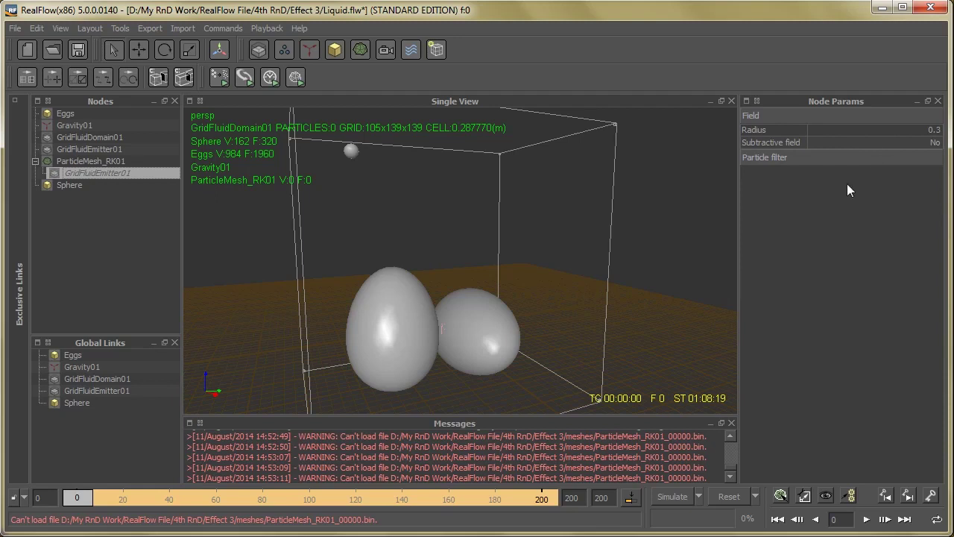
click(103, 161)
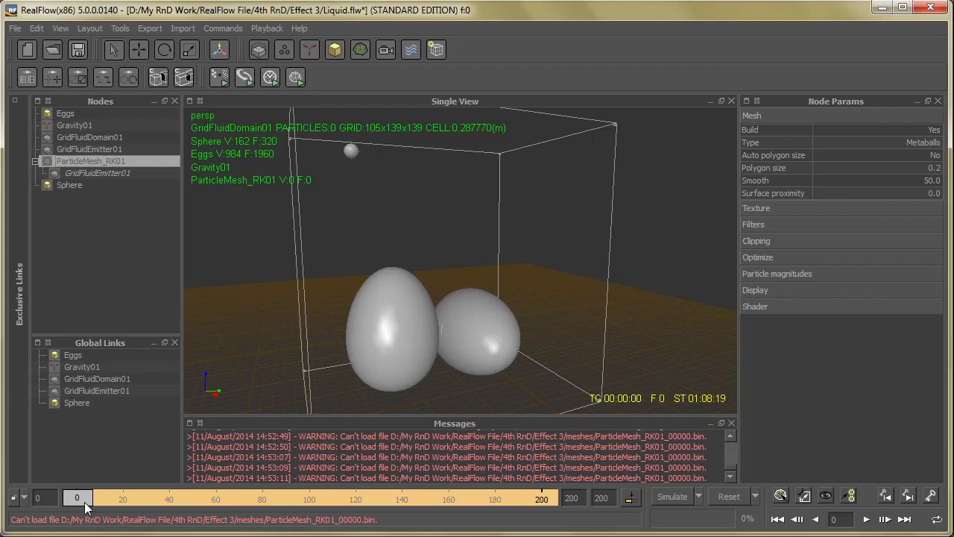
mouse_move(85, 507)
mouse_down()
mouse_move(183, 498)
mouse_move(262, 516)
mouse_move(367, 517)
mouse_move(541, 499)
mouse_move(77, 502)
mouse_up()
click(267, 340)
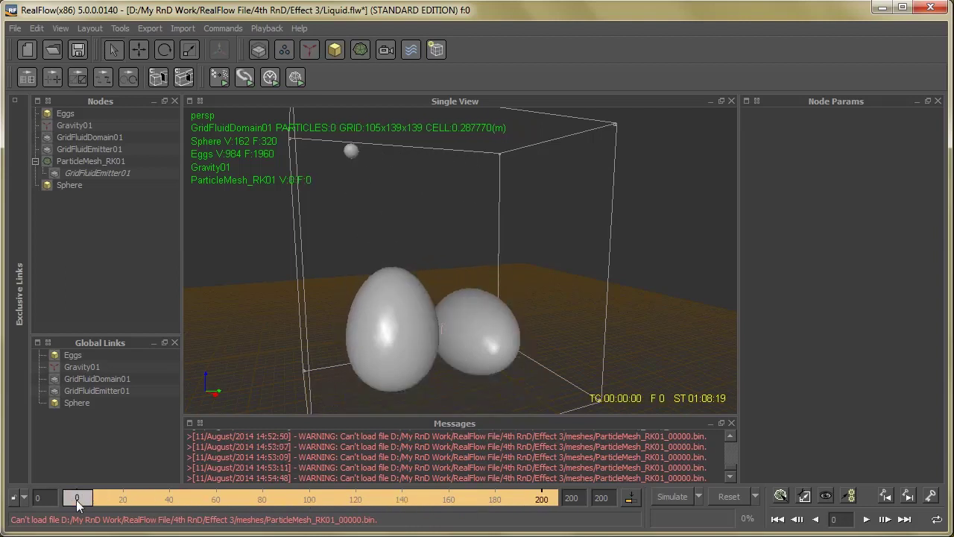